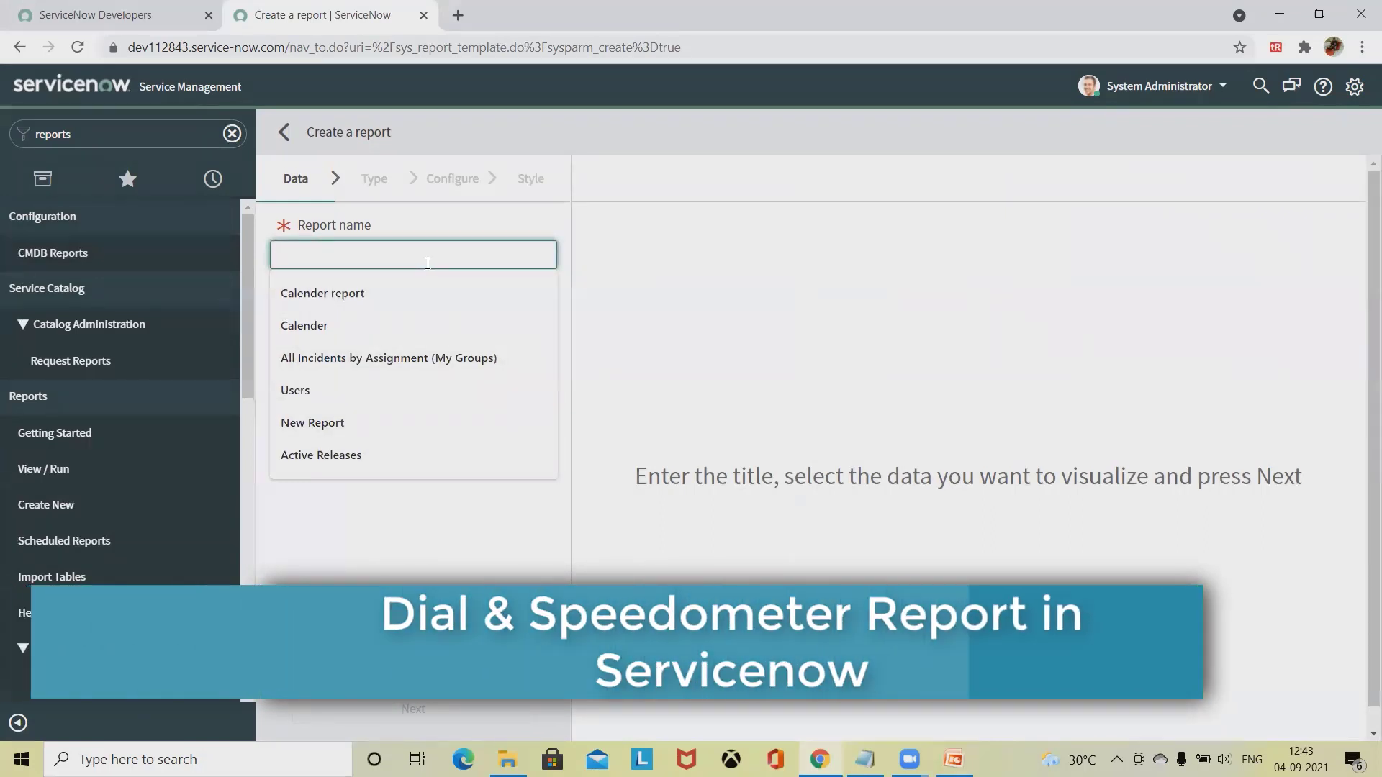
- Name the new report Speedometer and set its source type to Table
text(speed)
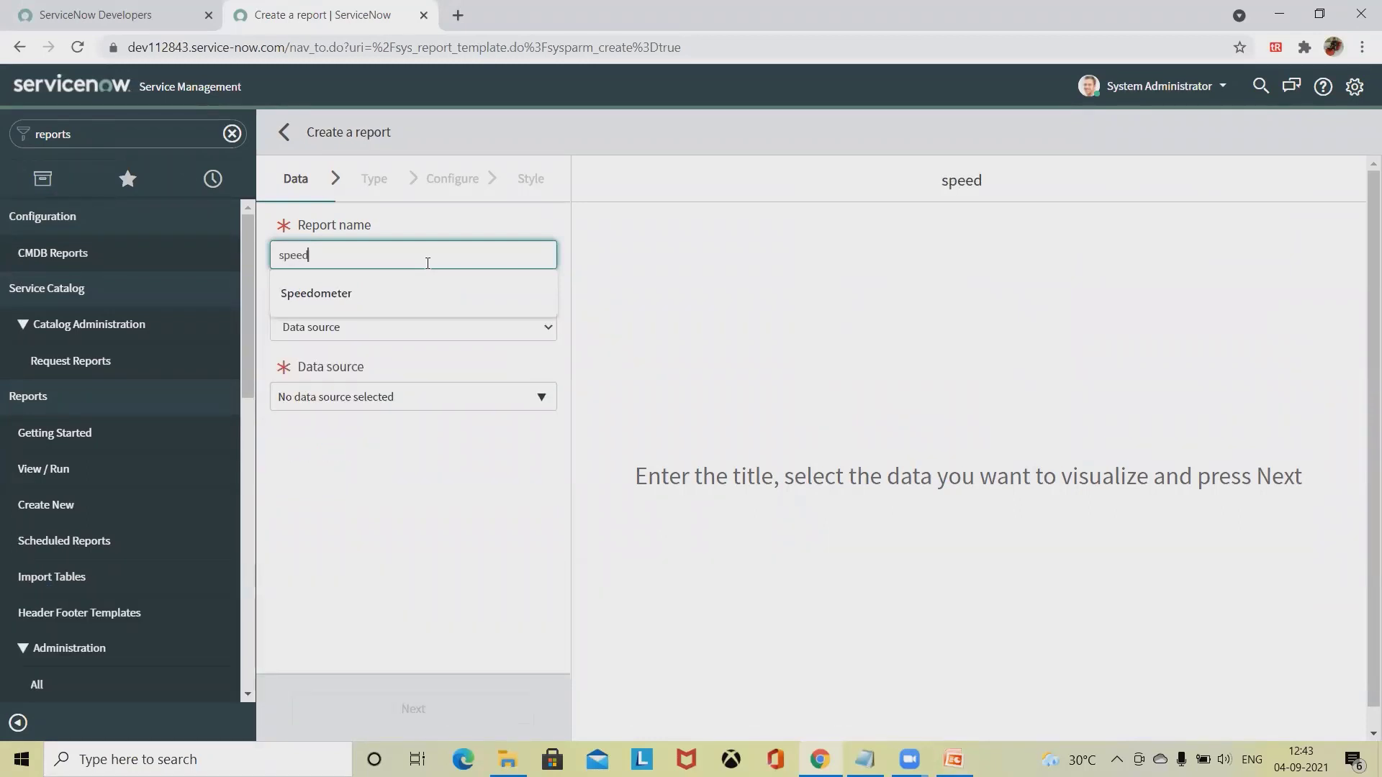
click(400, 295)
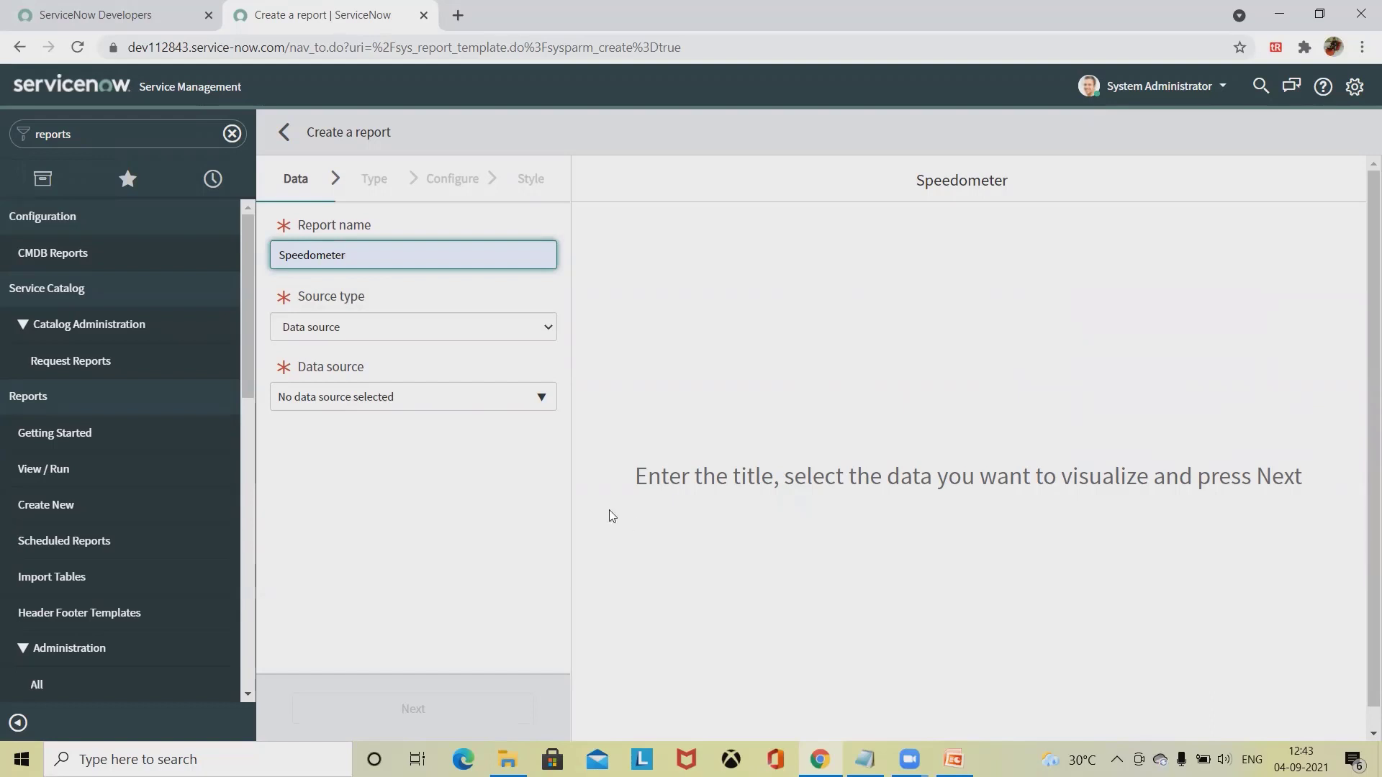
click(472, 321)
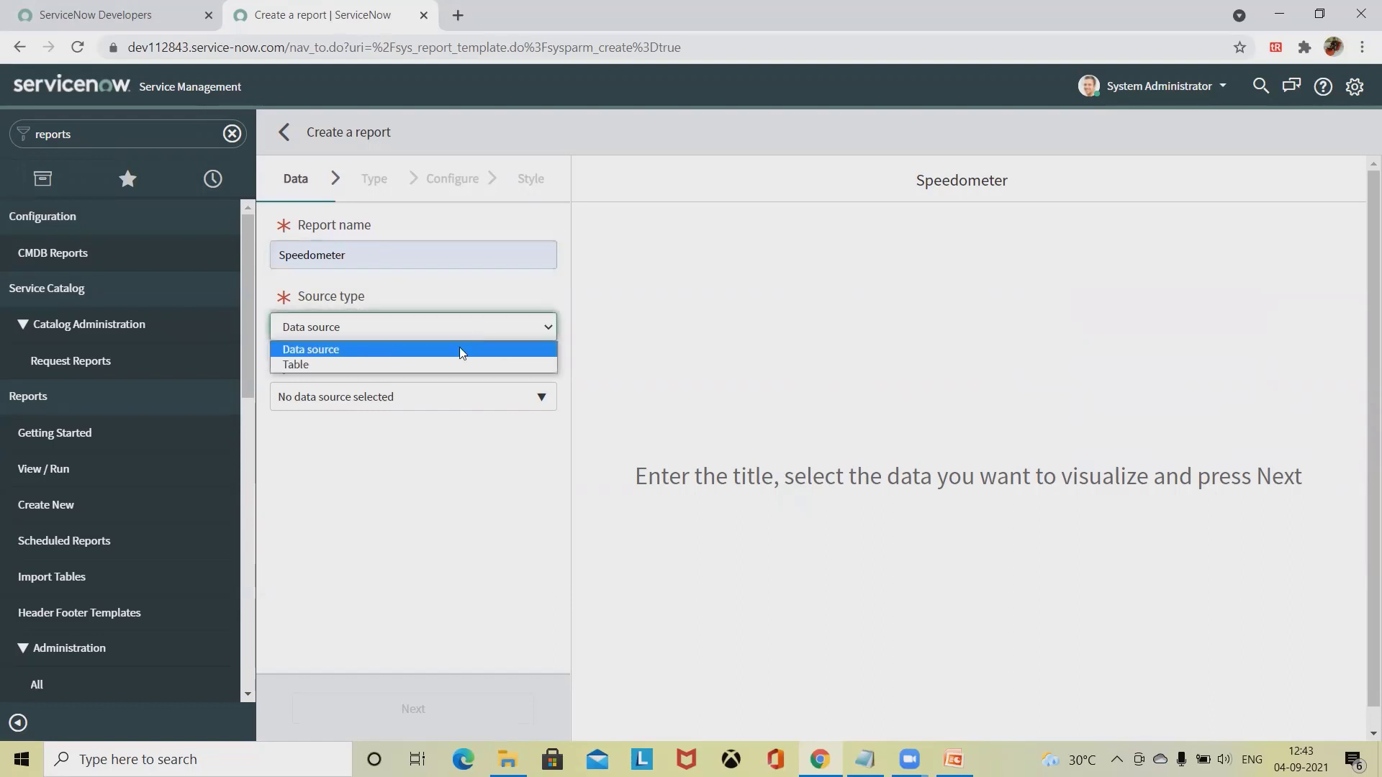
click(375, 364)
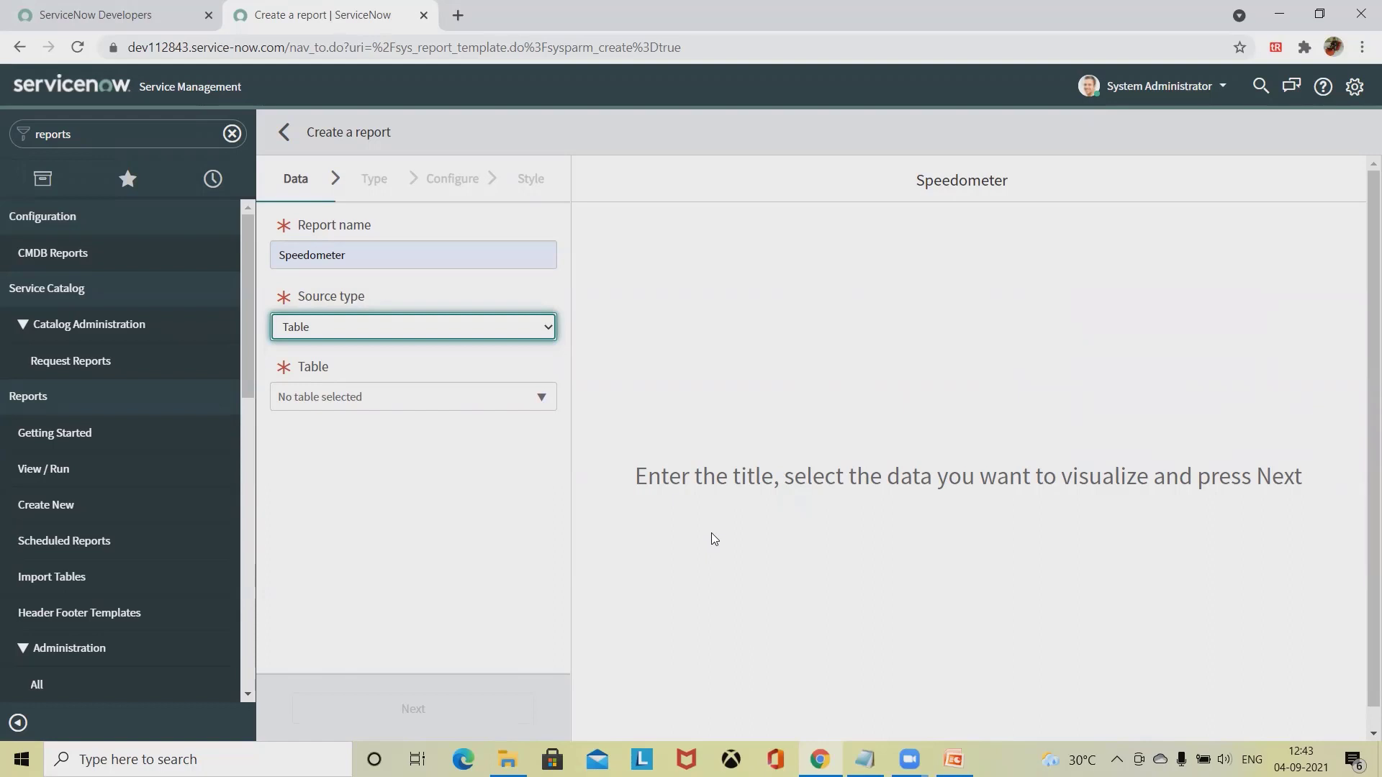
- Choose the Incident [incident] table as the report's data and continue to the visualization types
click(416, 413)
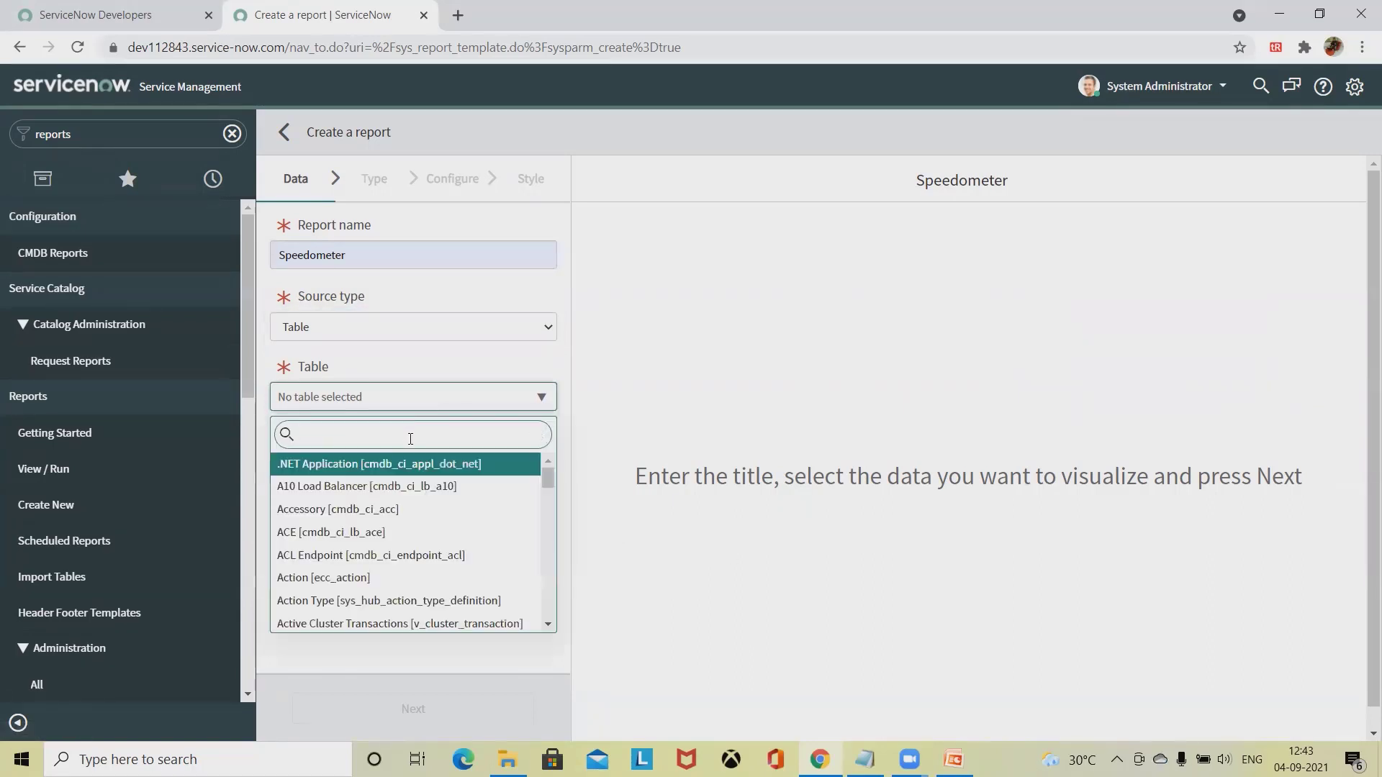
text(inc)
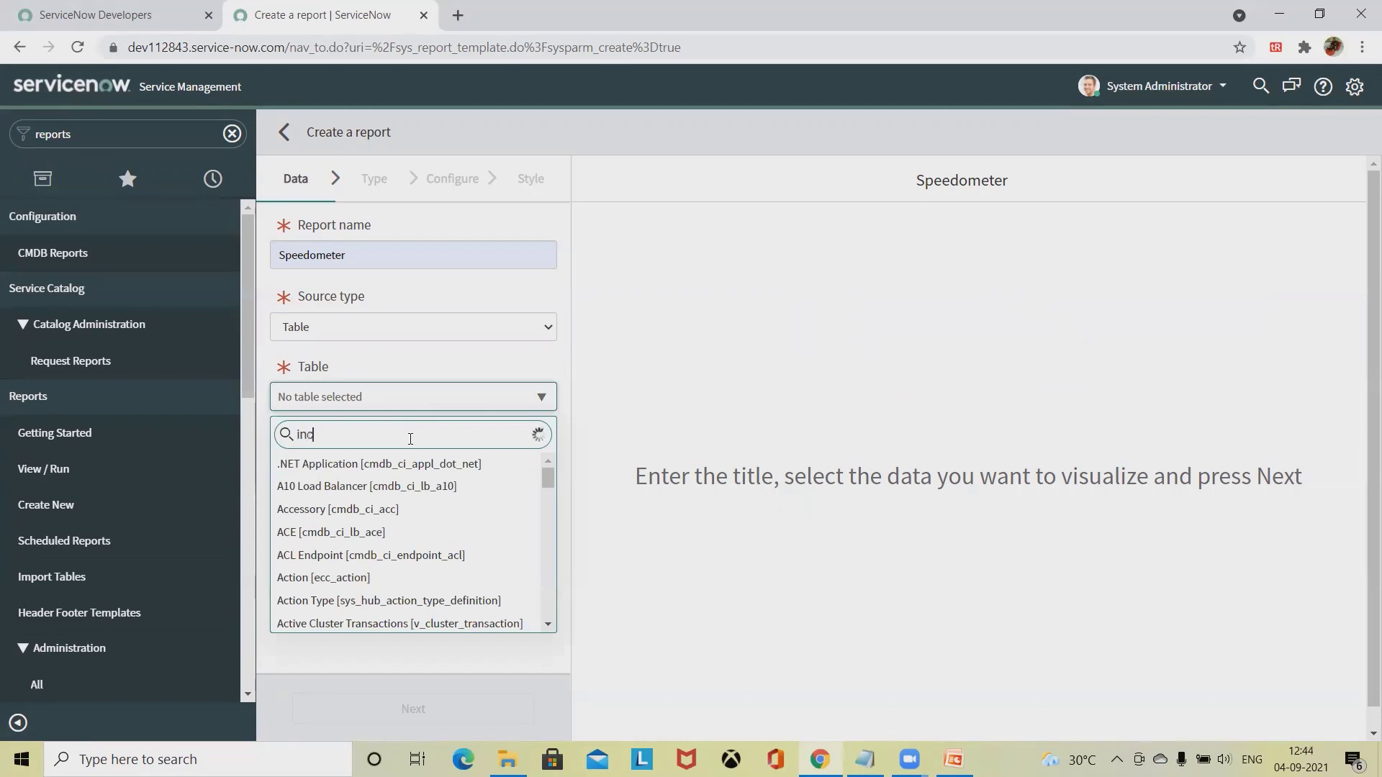
text(ident)
click(387, 467)
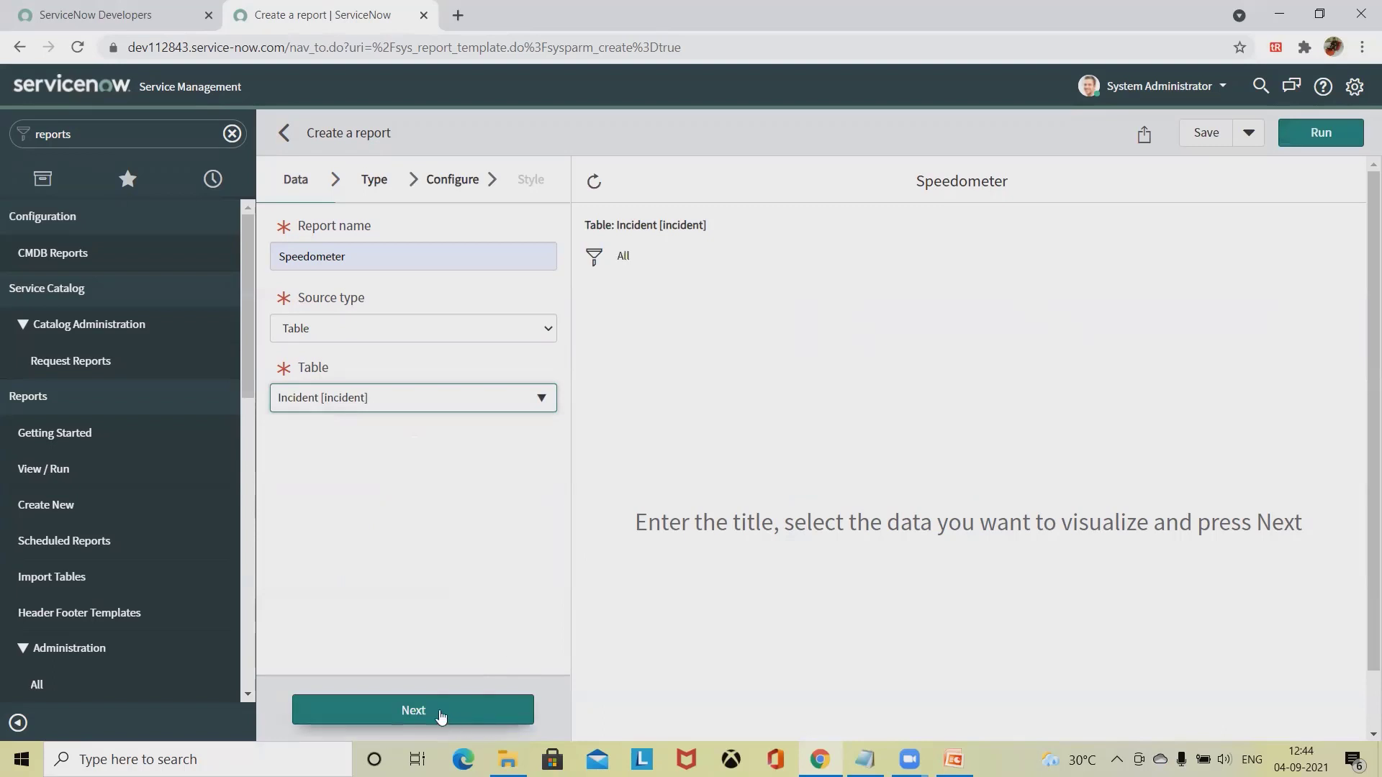
click(398, 717)
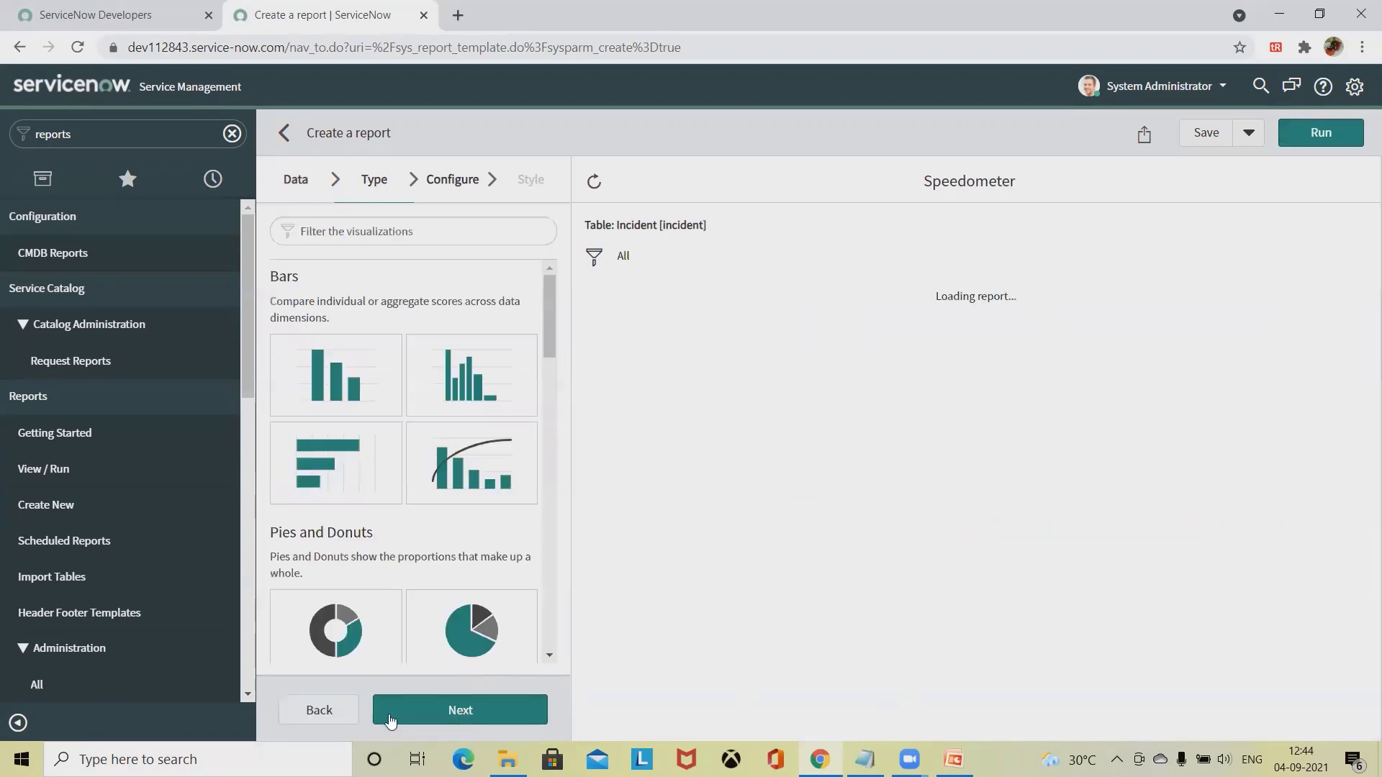
- Find and select the Speedometer visualization for the report, and continue to its configuration
text(spee)
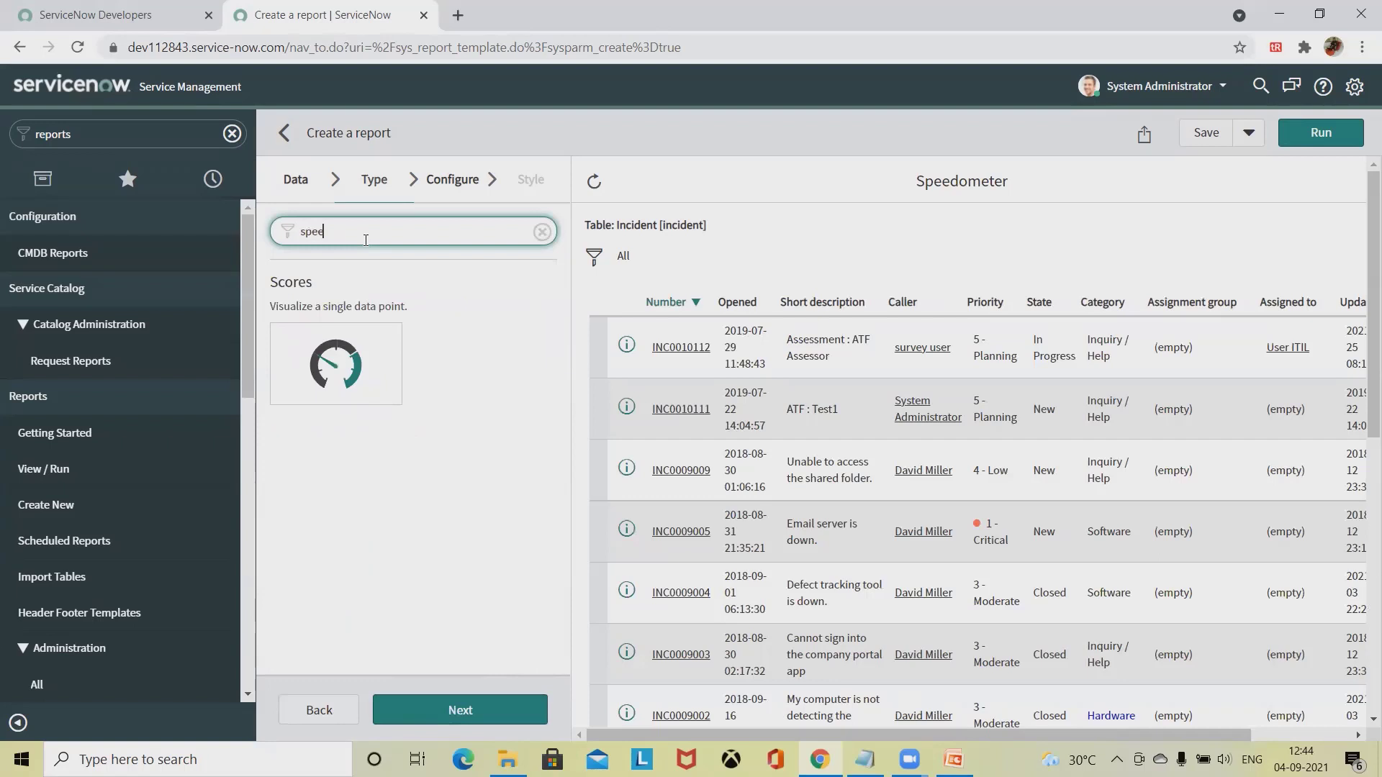
click(331, 363)
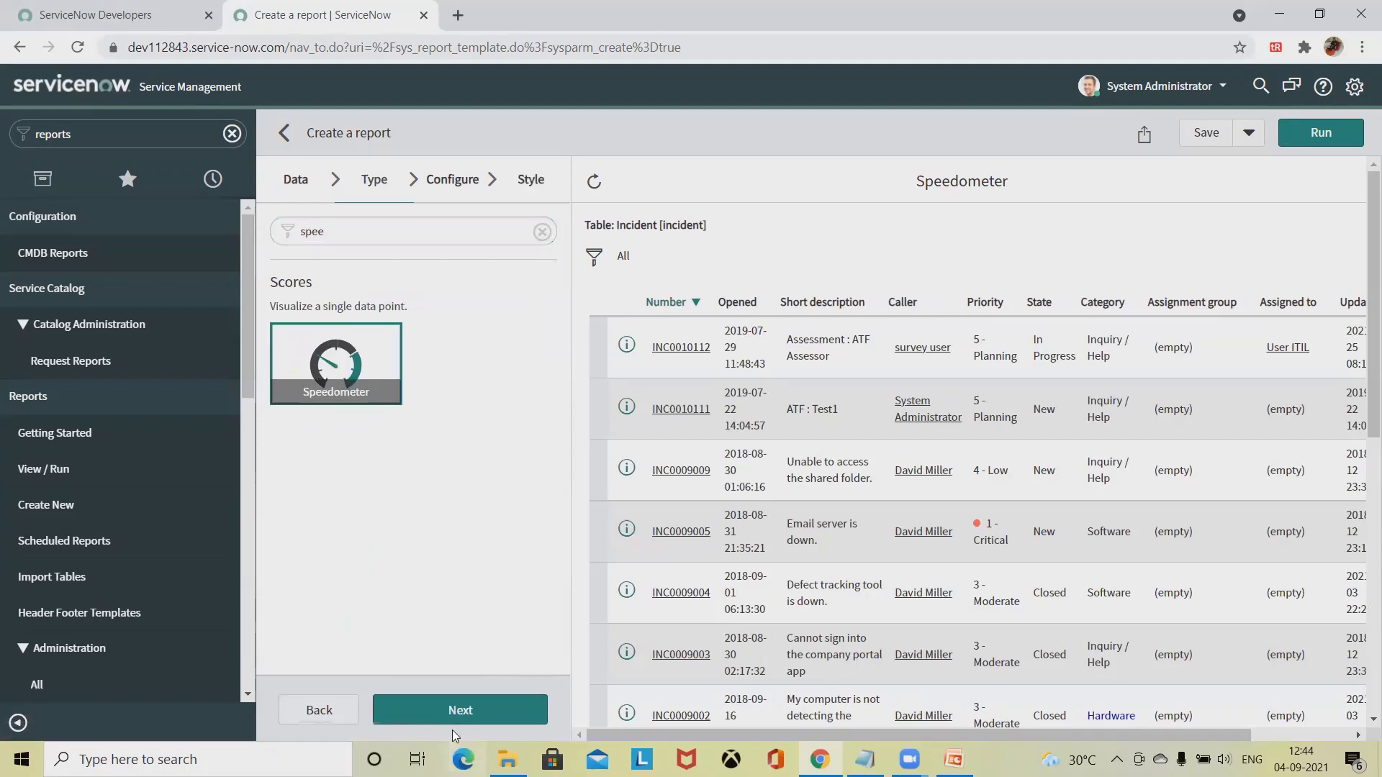
click(497, 711)
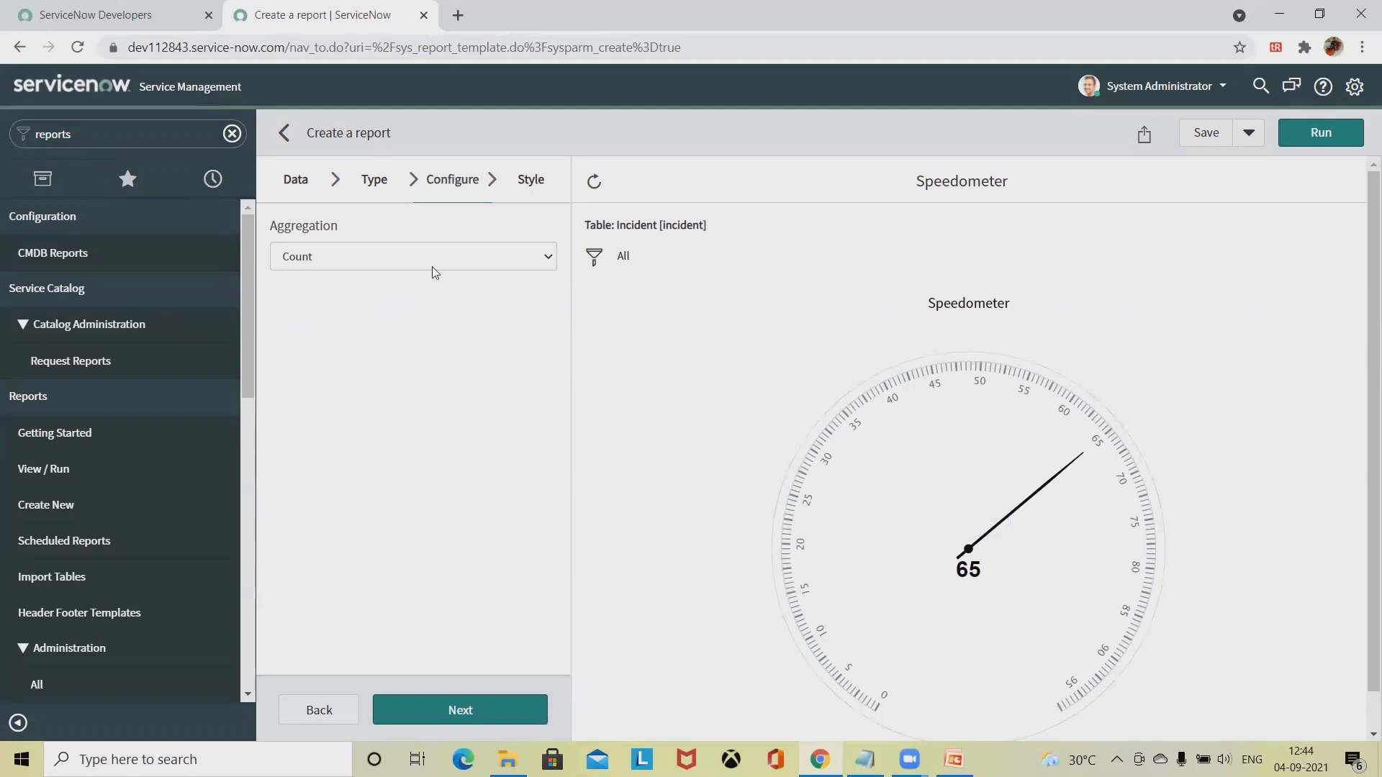
- Set the report's aggregation to Average of the Business resolve time field
click(465, 253)
click(407, 293)
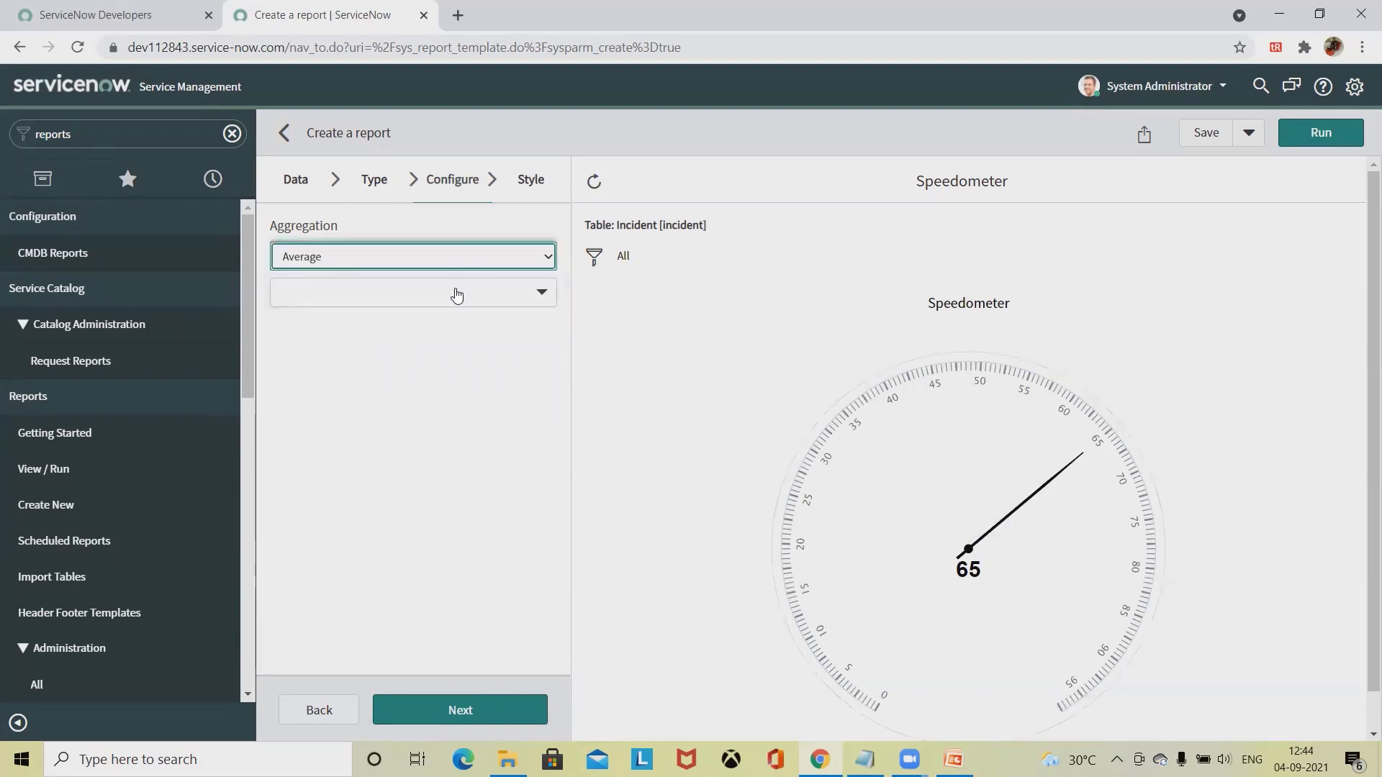
click(434, 301)
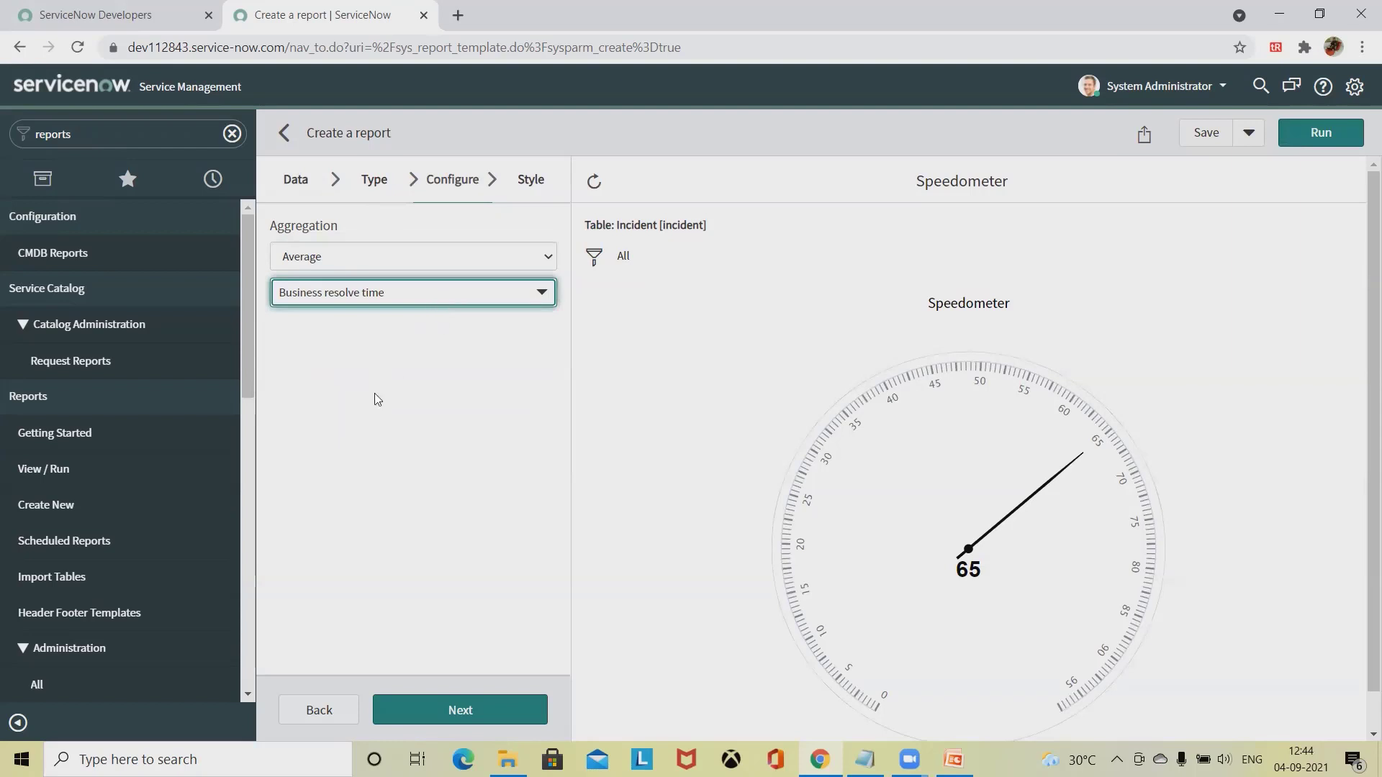
click(541, 292)
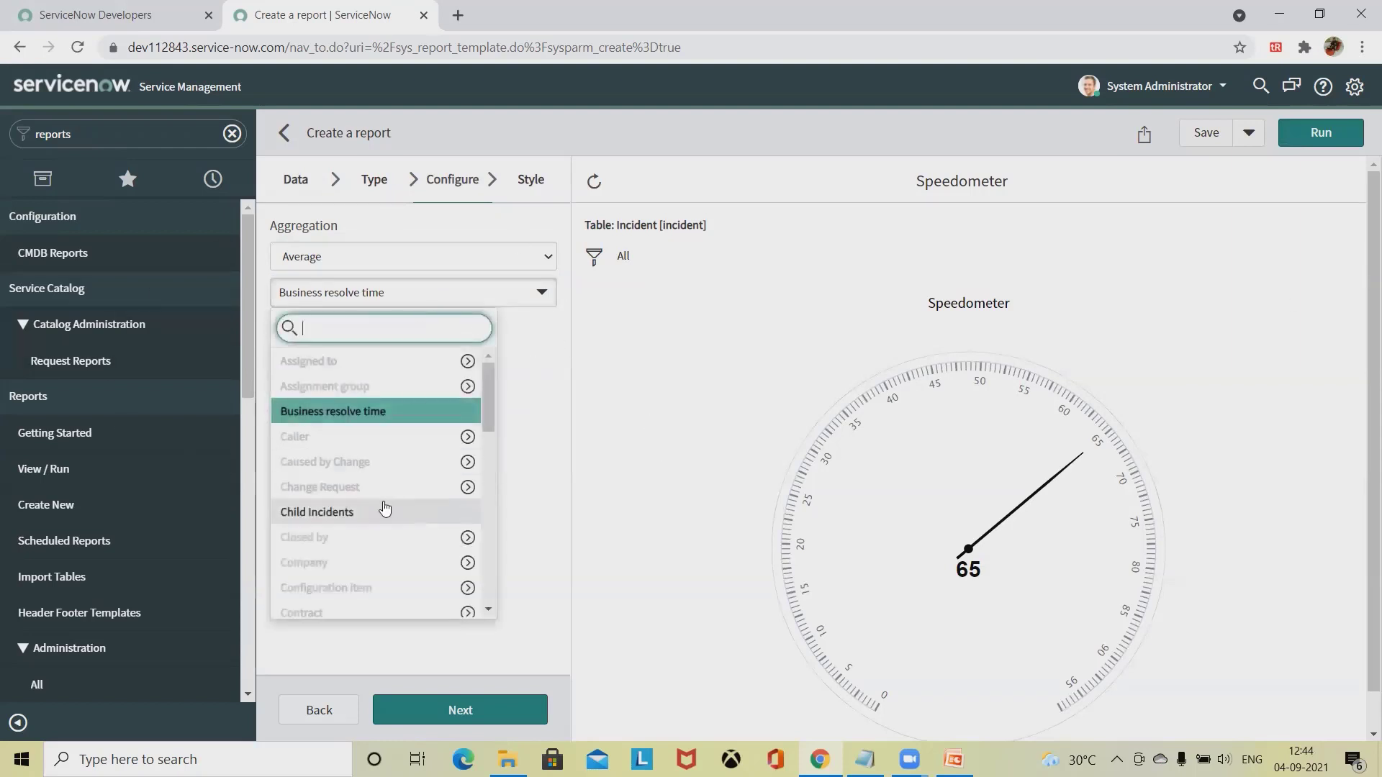
scroll(382, 518, down, 5)
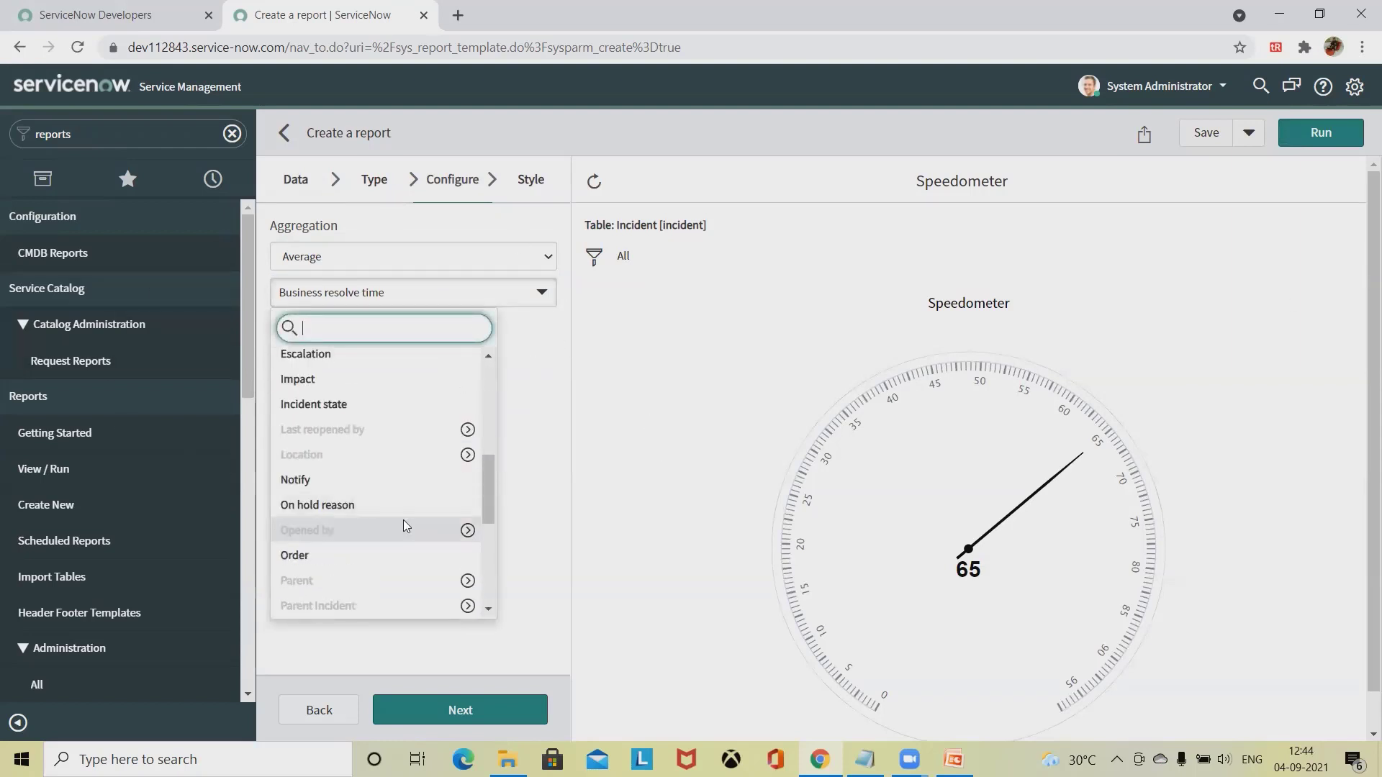
click(549, 396)
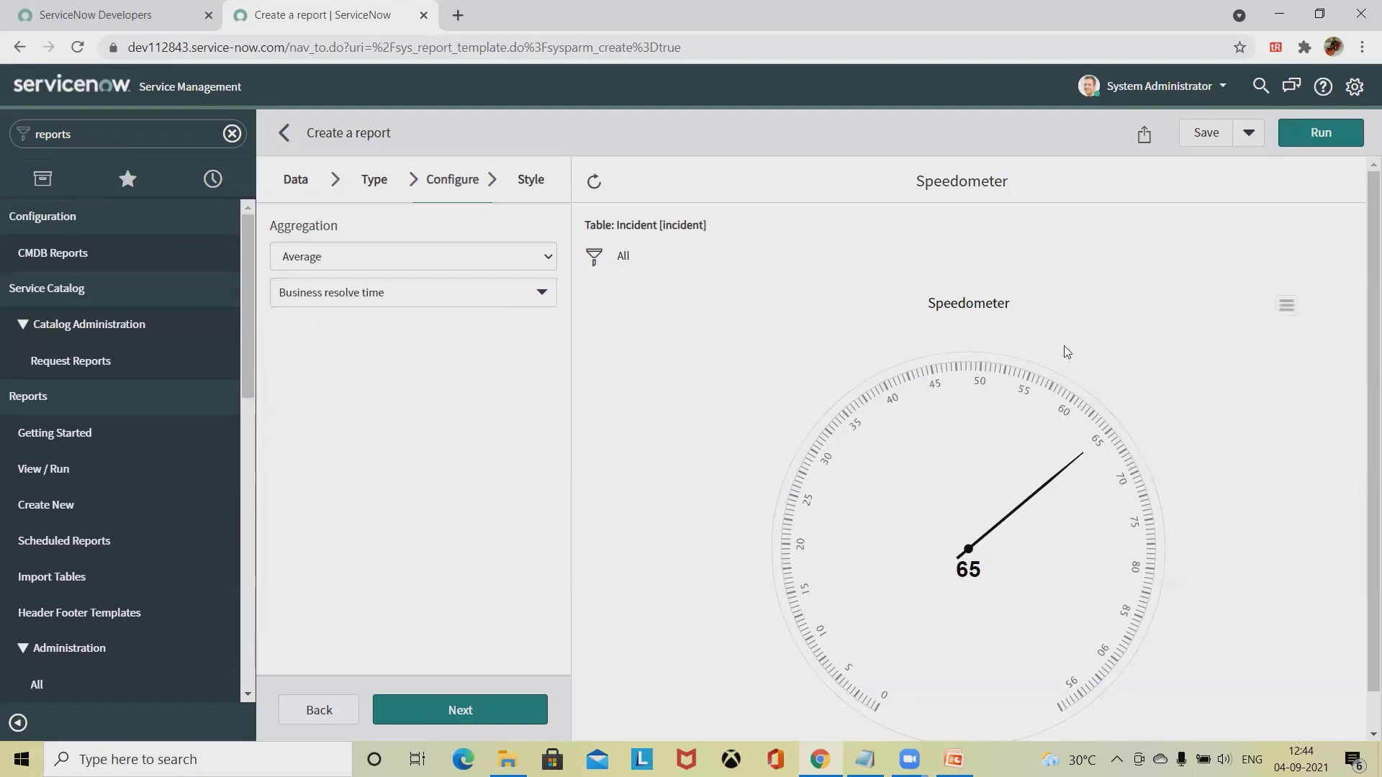
- Review the gauge's value, the speedometer's general style settings and the available aggregation options
mouse_move(980, 568)
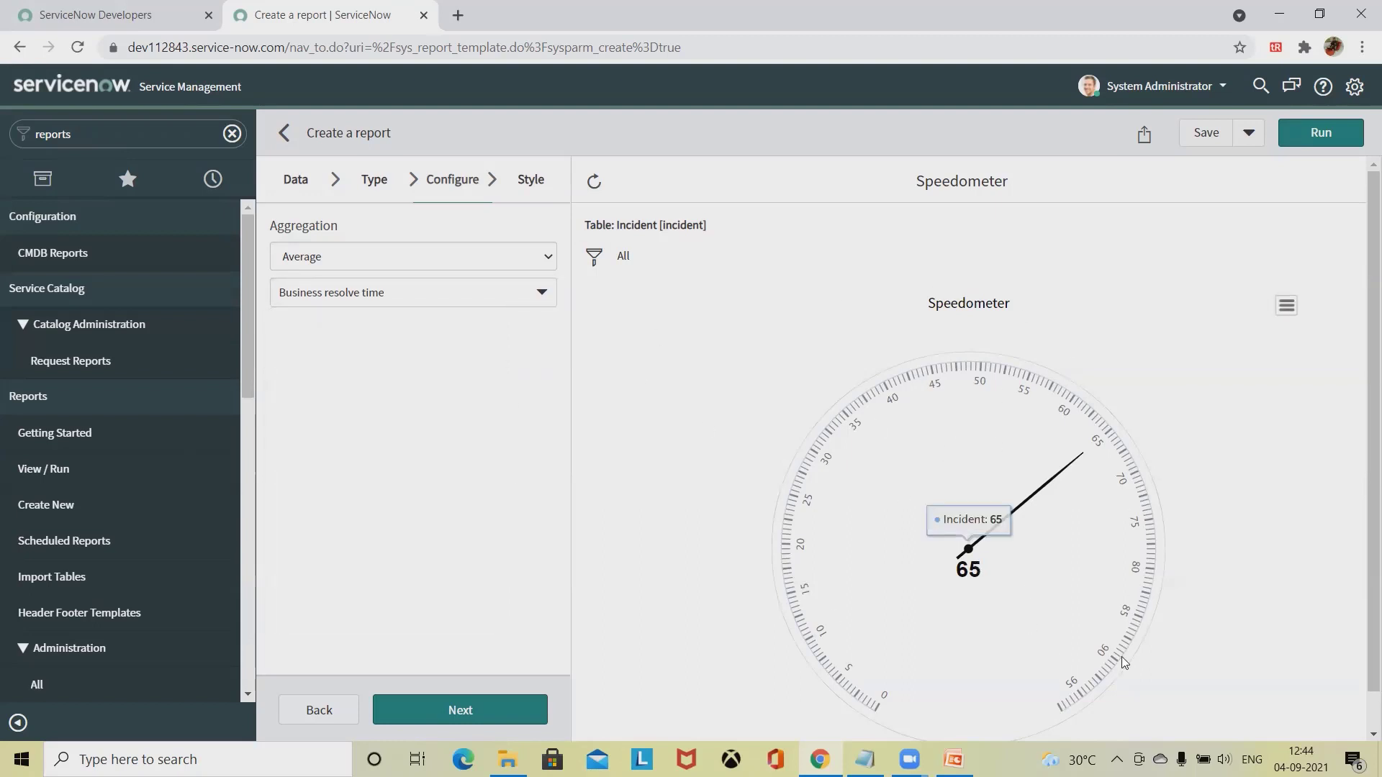
click(530, 179)
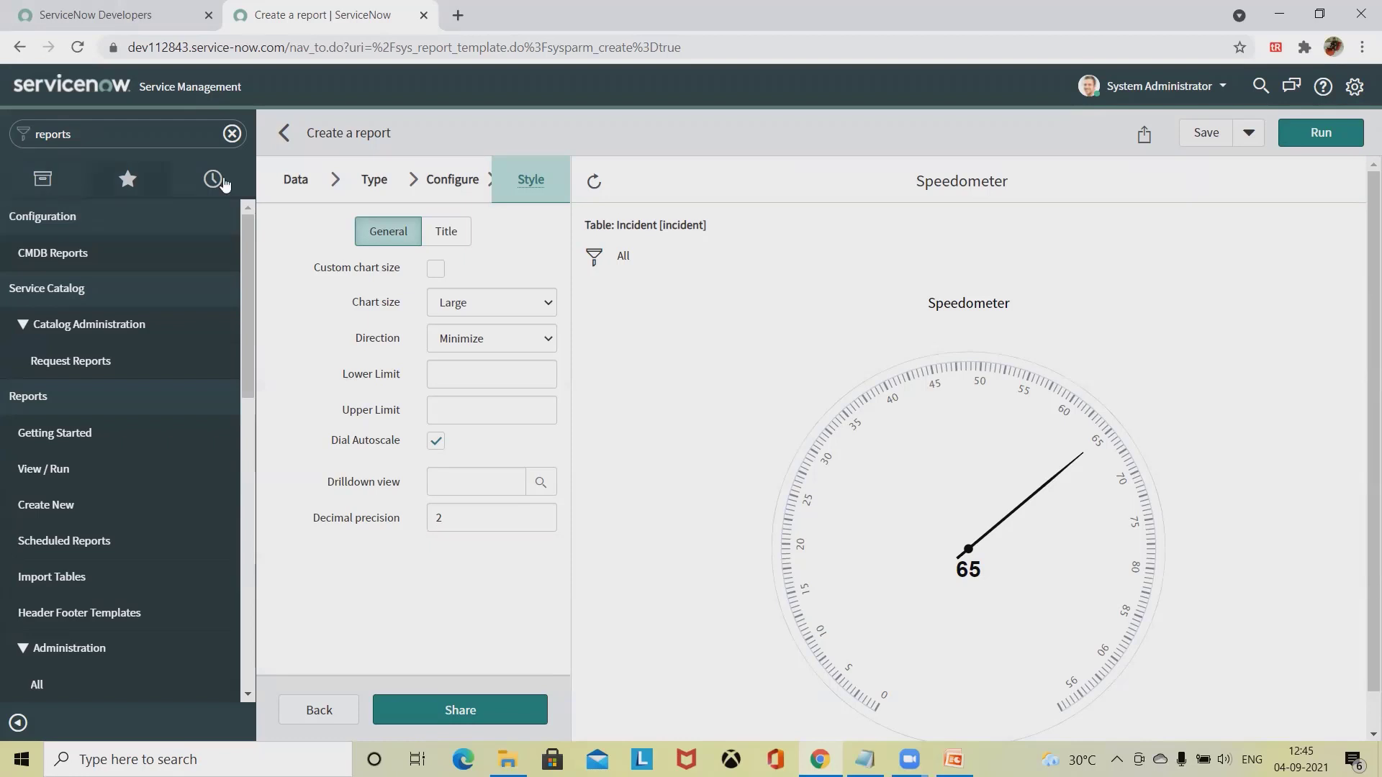
click(453, 179)
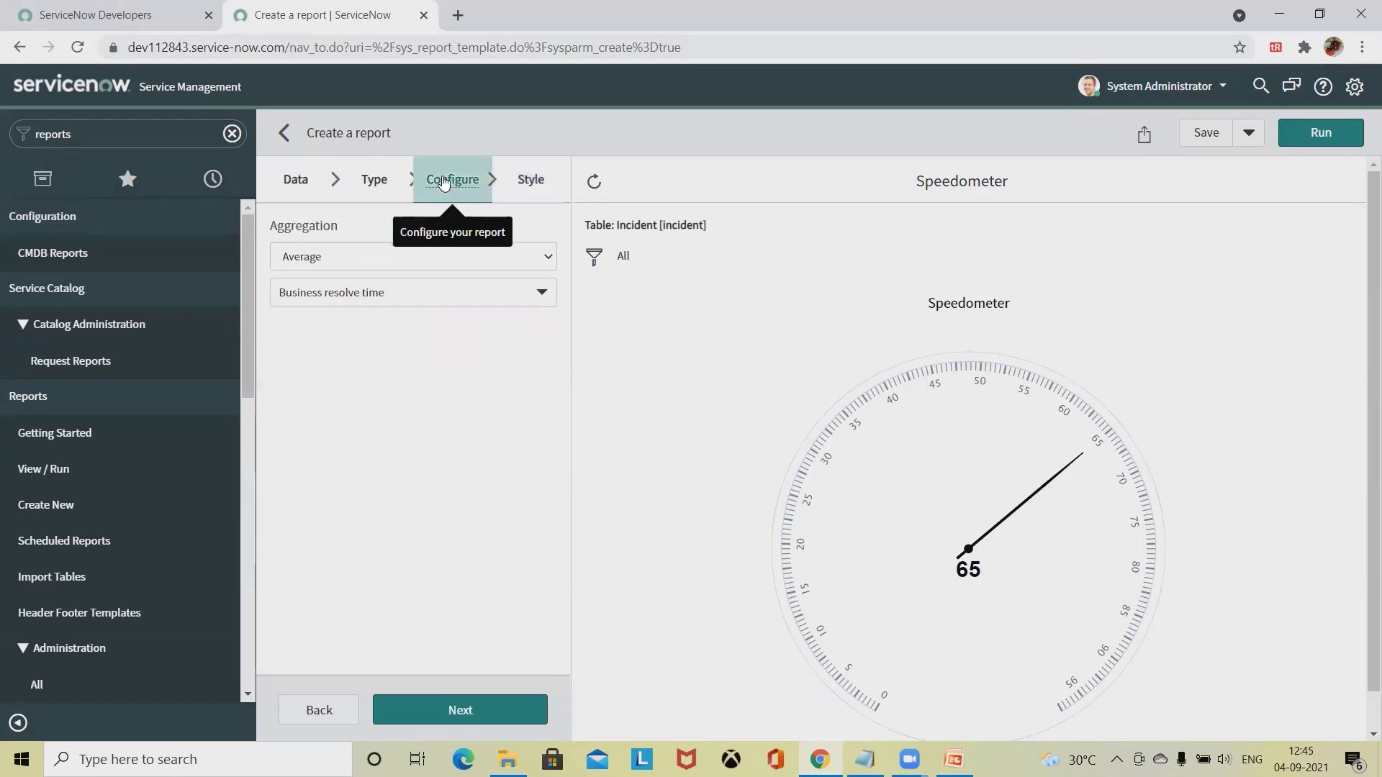
click(376, 258)
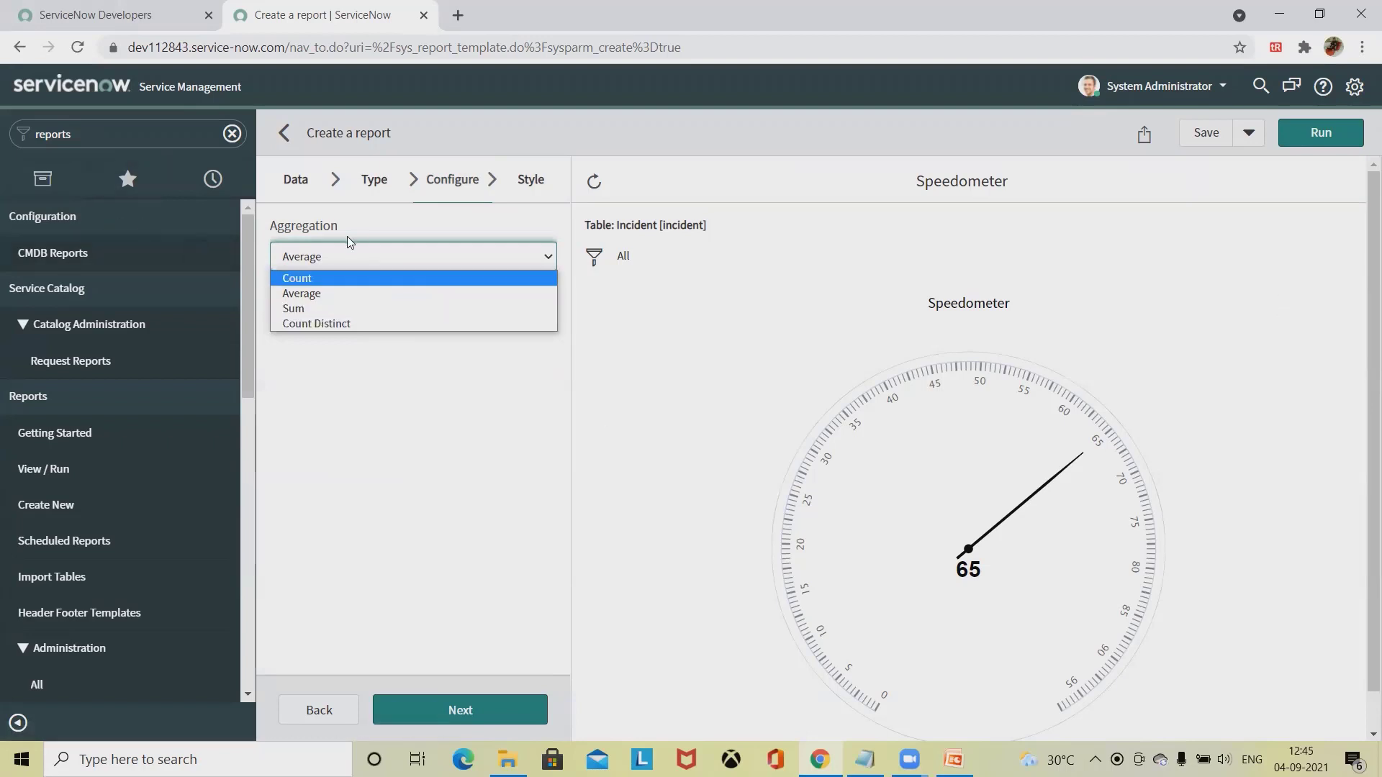
- Return to the report's data settings and rename the report as dial
click(301, 188)
click(363, 257)
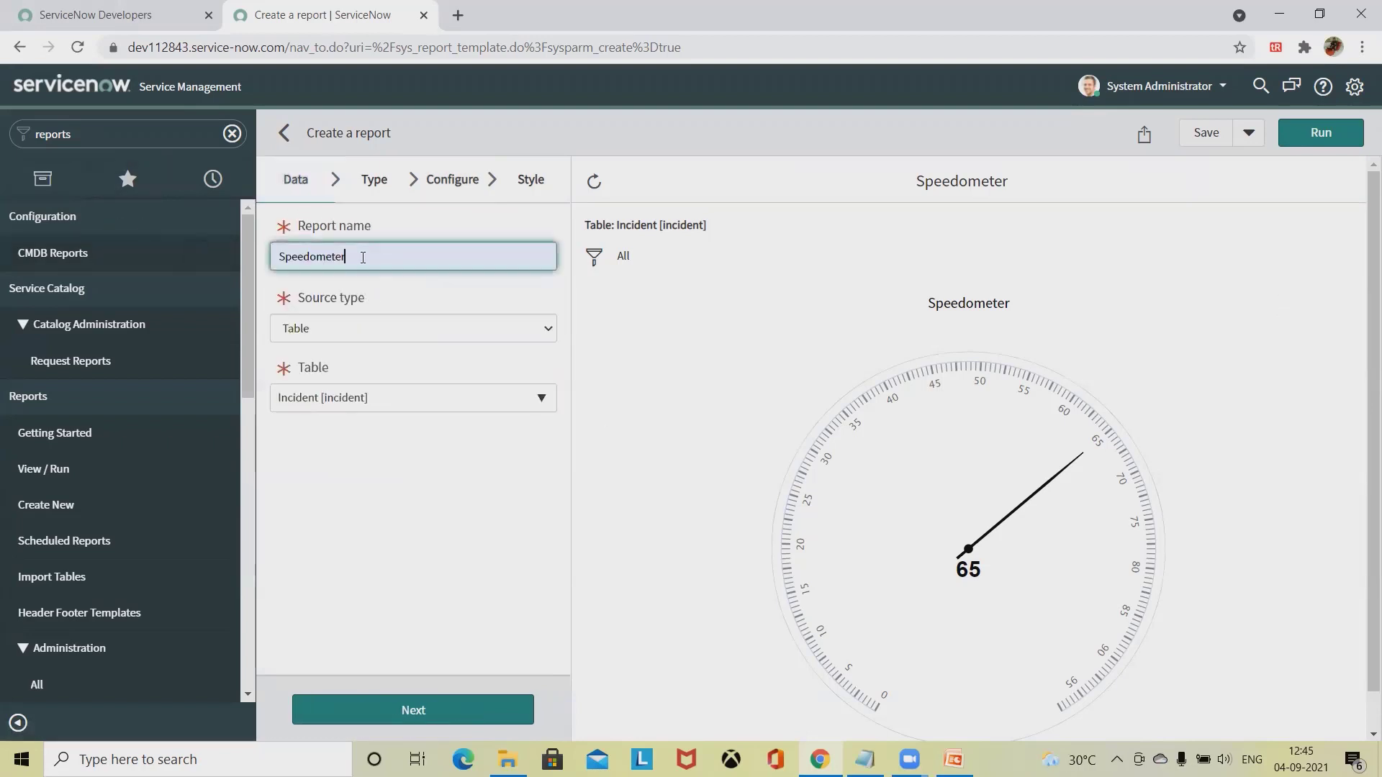
key(BackSpace)
key(BackSpace)
key(BackSpace)
key(BackSpace)
key(BackSpace)
key(BackSpace)
key(BackSpace)
key(BackSpace)
key(BackSpace)
key(BackSpace)
key(BackSpace)
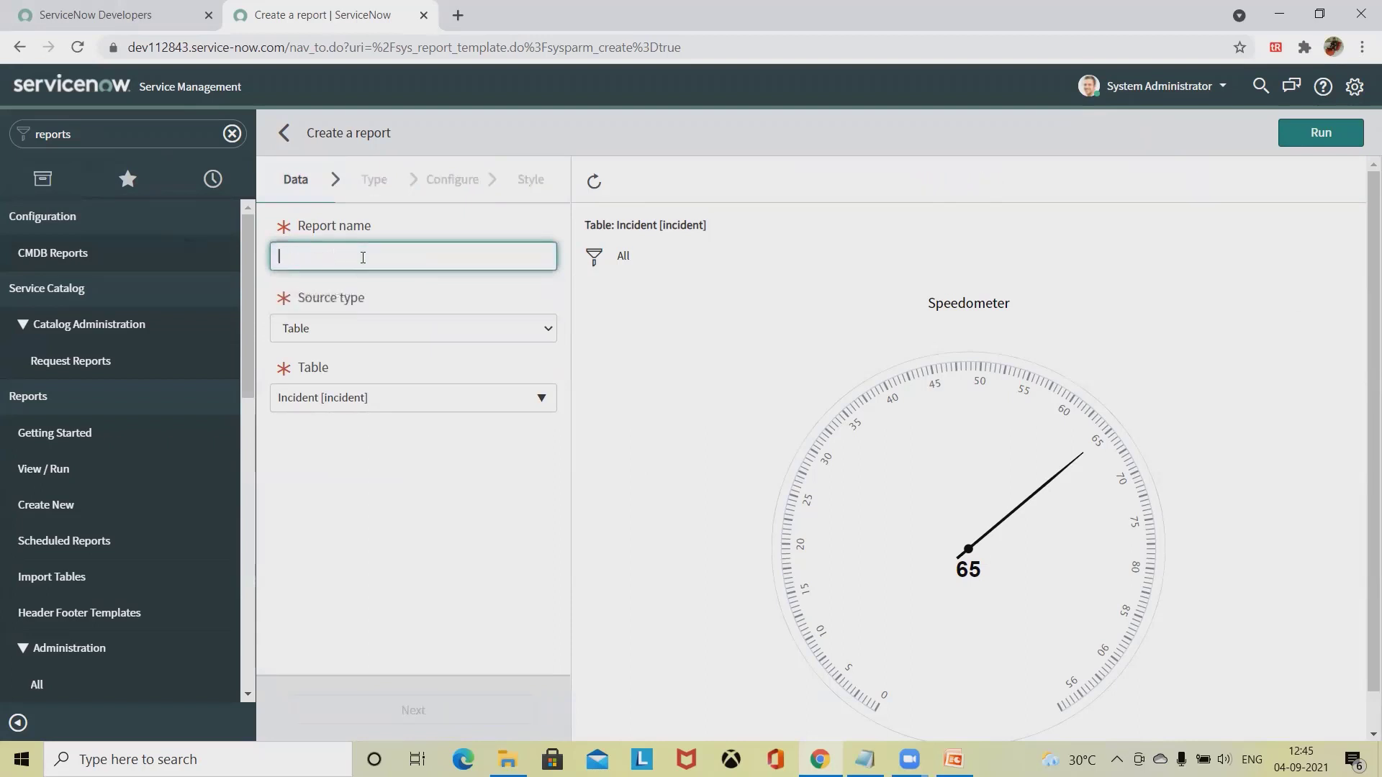
text(dial)
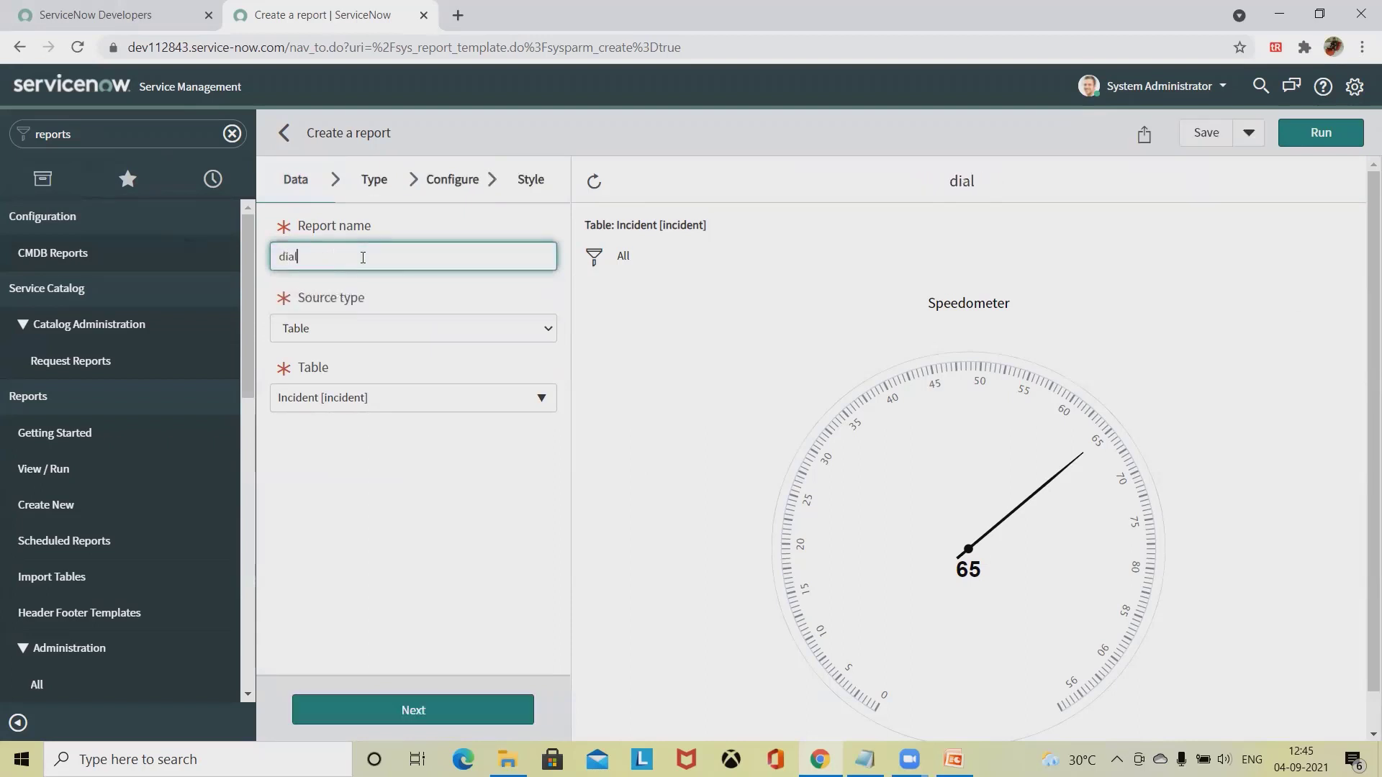
- Change the report's visualization to Dial and continue to its configuration to render the chart
click(375, 180)
click(360, 232)
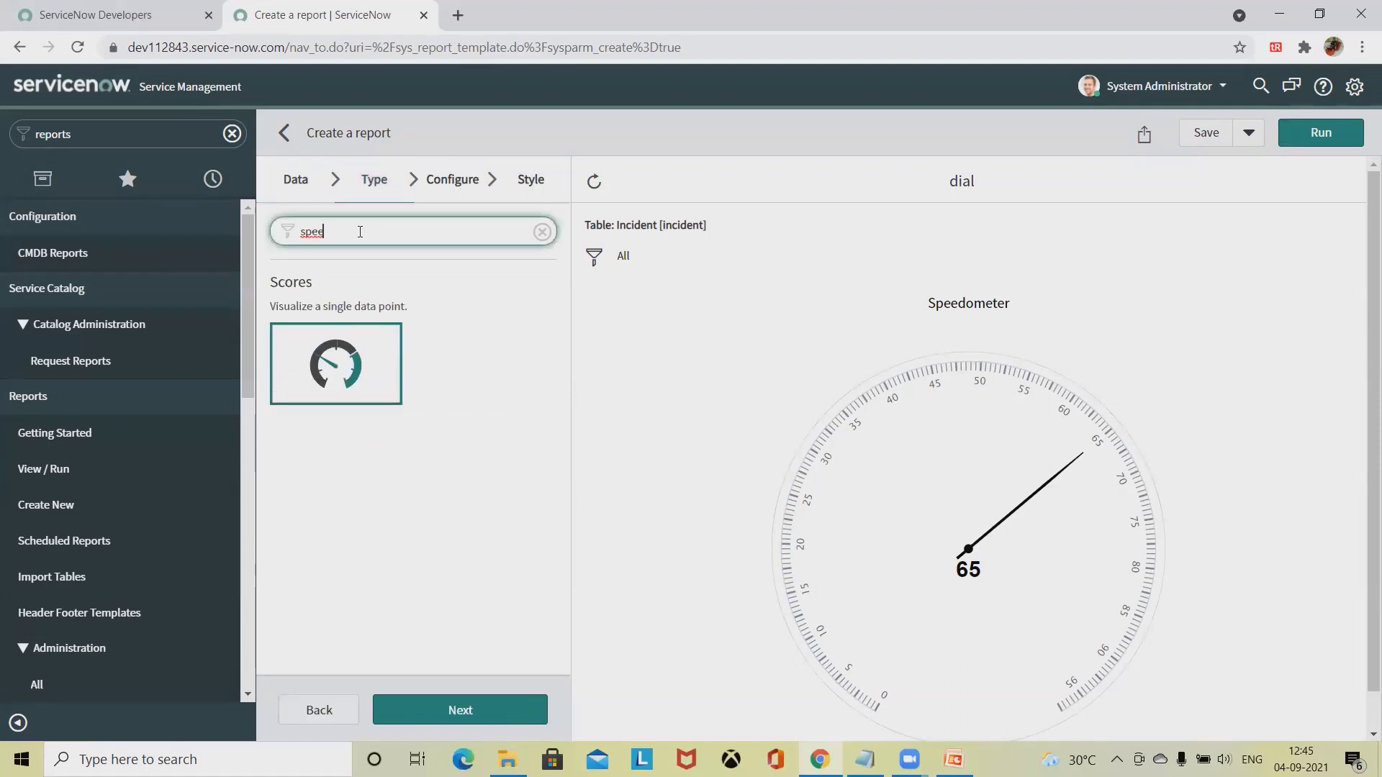
key(BackSpace)
key(BackSpace)
key(BackSpace)
key(BackSpace)
text(d)
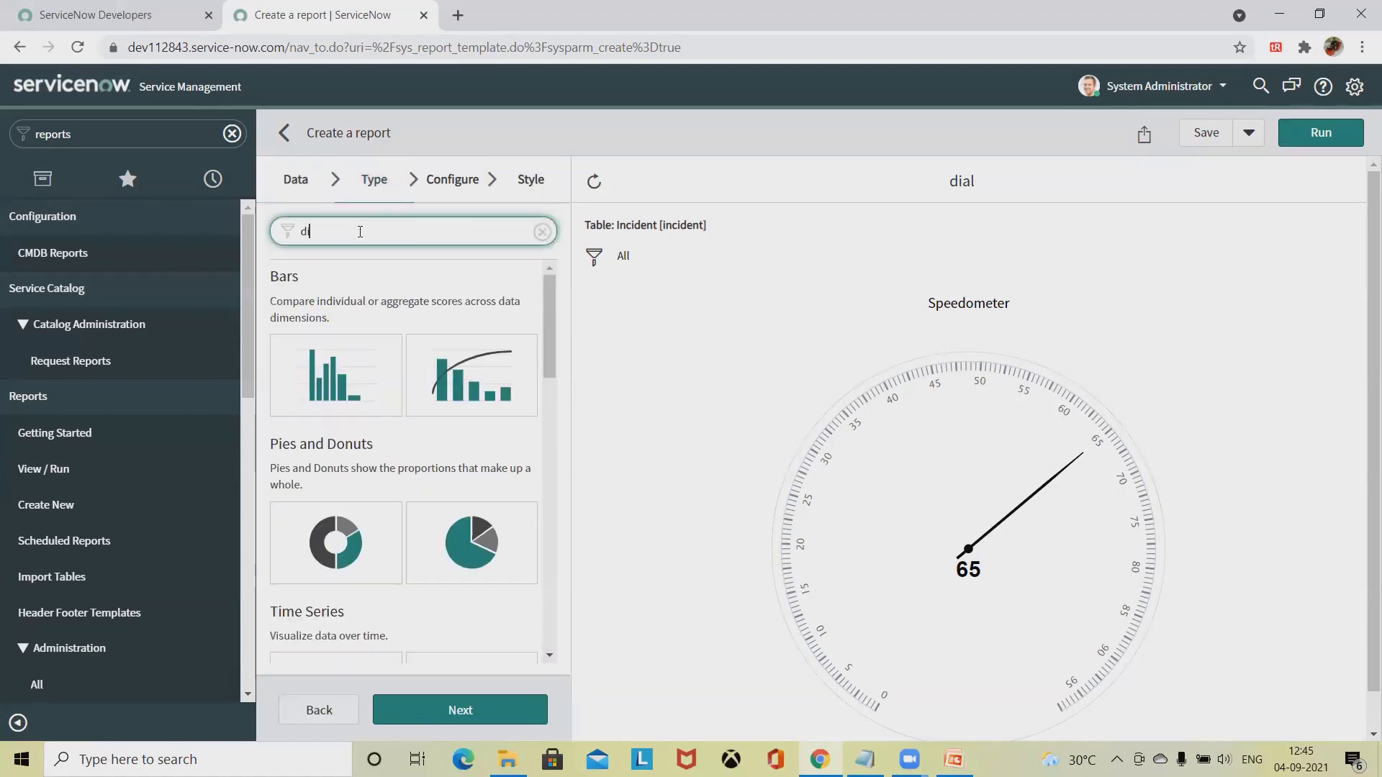
text(ial)
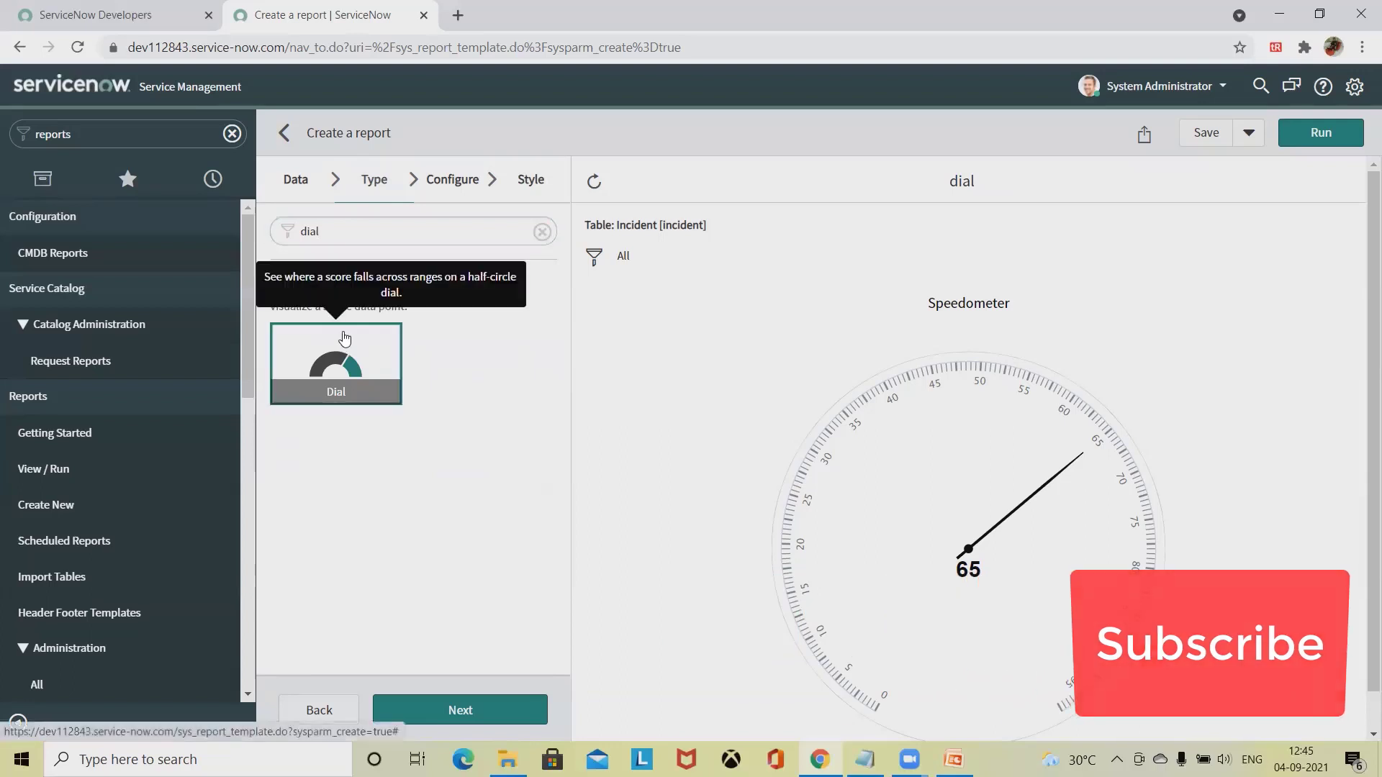
click(471, 711)
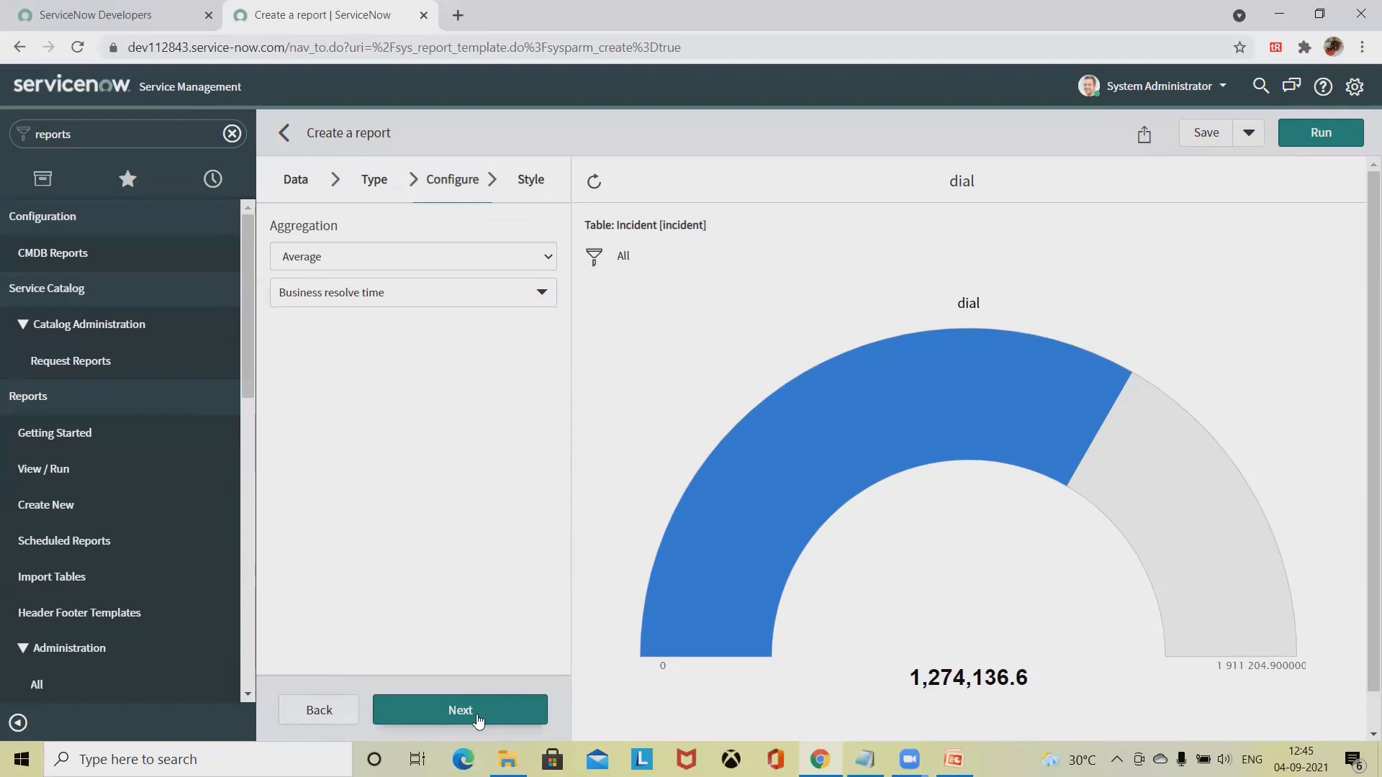
- Open the sharing options for the dial report
click(1145, 138)
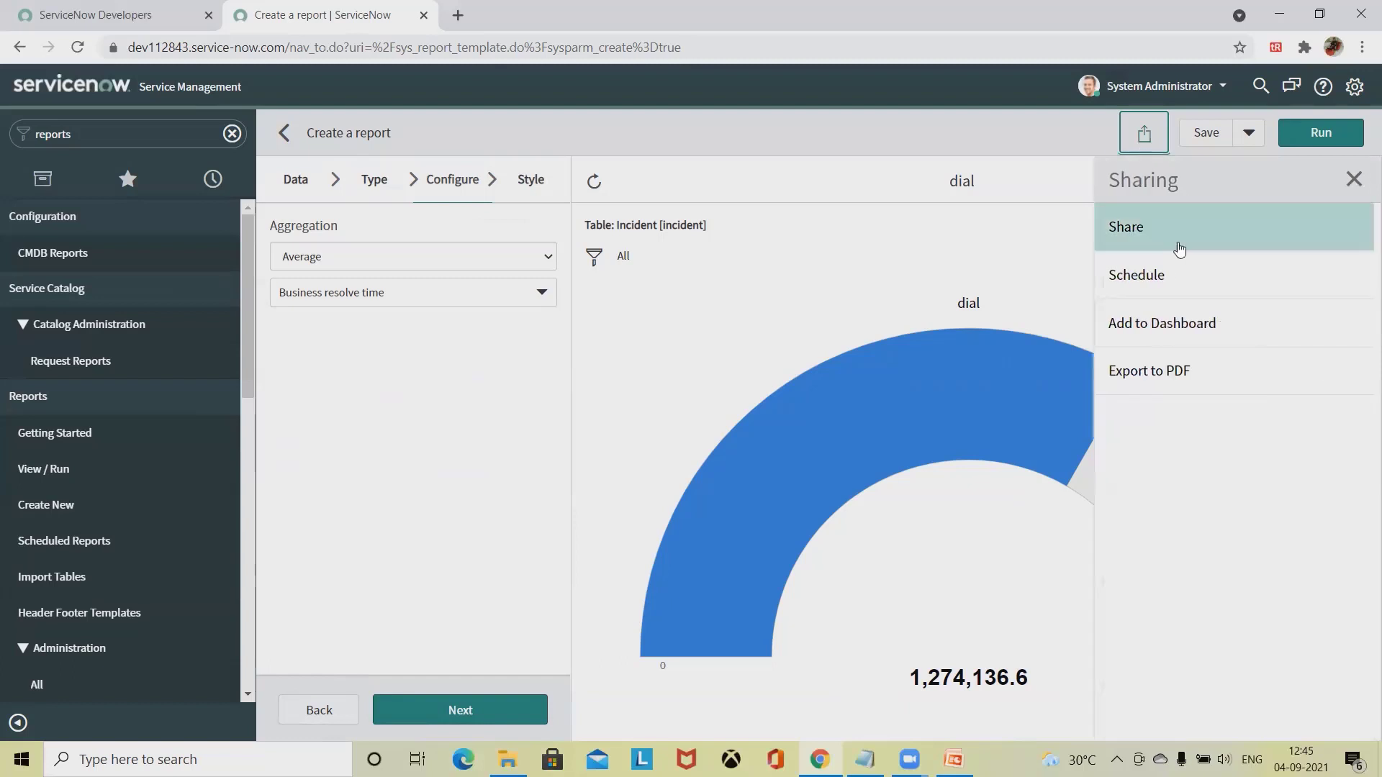